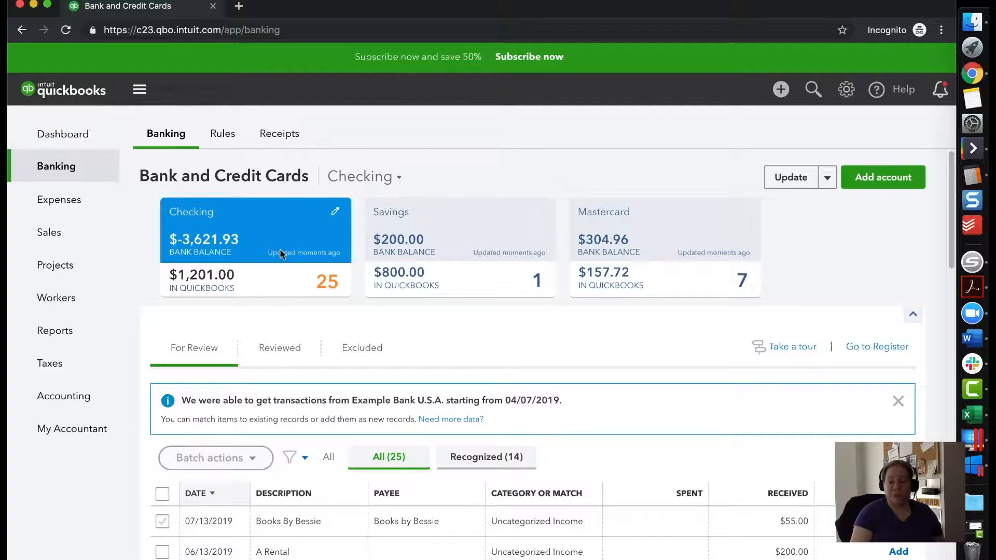
- View the bank feeds of the Savings and Mastercard accounts, and return to the Checking feed
click(430, 243)
click(617, 236)
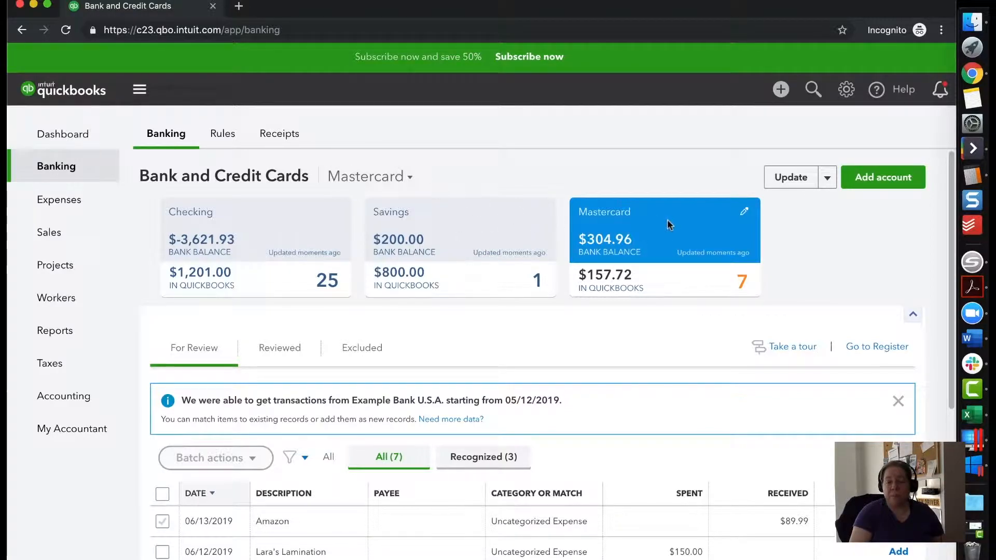
click(239, 253)
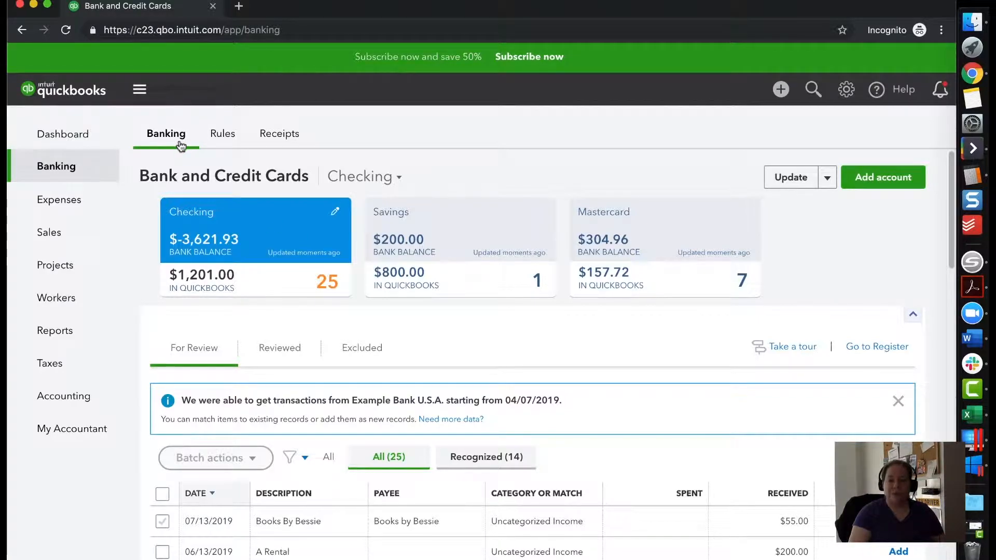
- View the bank rules and the receipts page, and return to the bank and credit card feeds
click(223, 140)
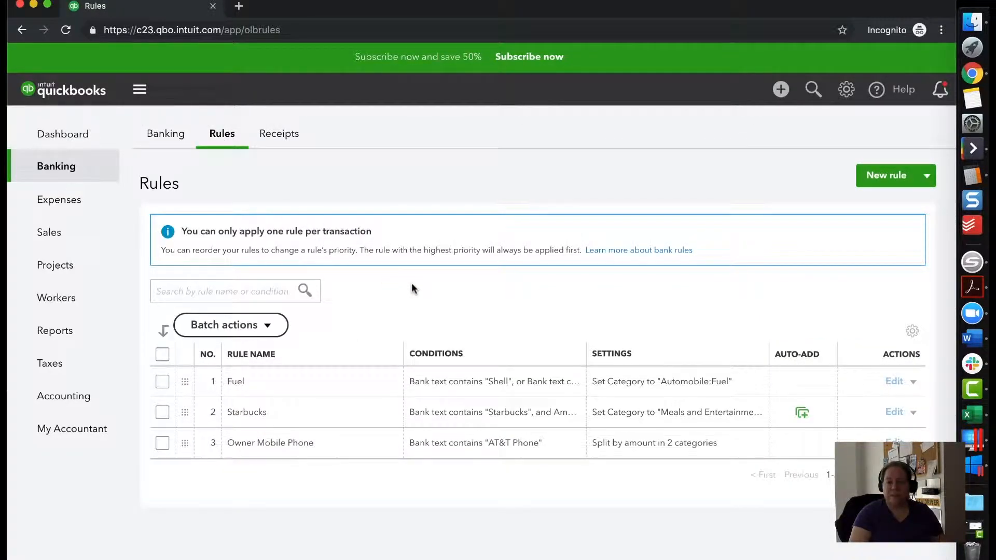
click(287, 138)
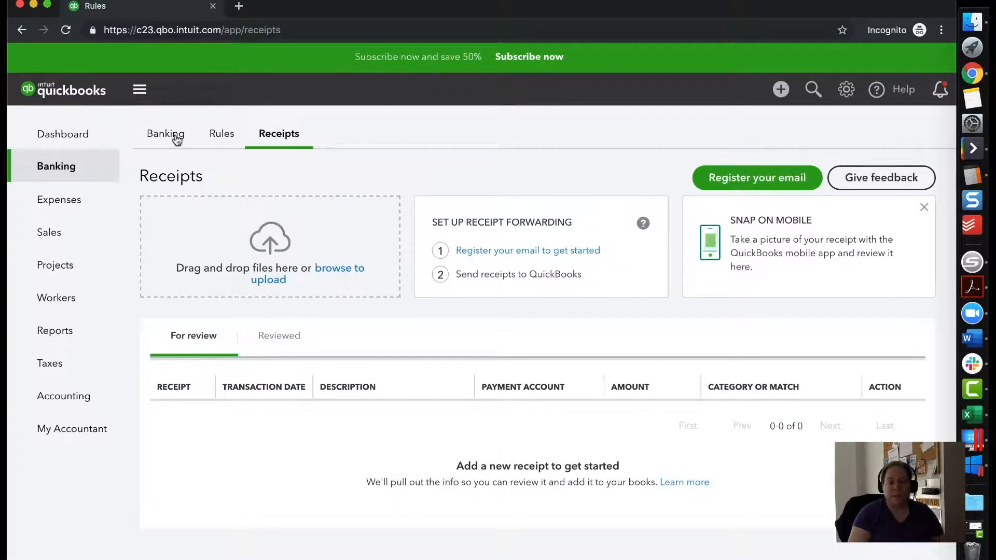
click(176, 139)
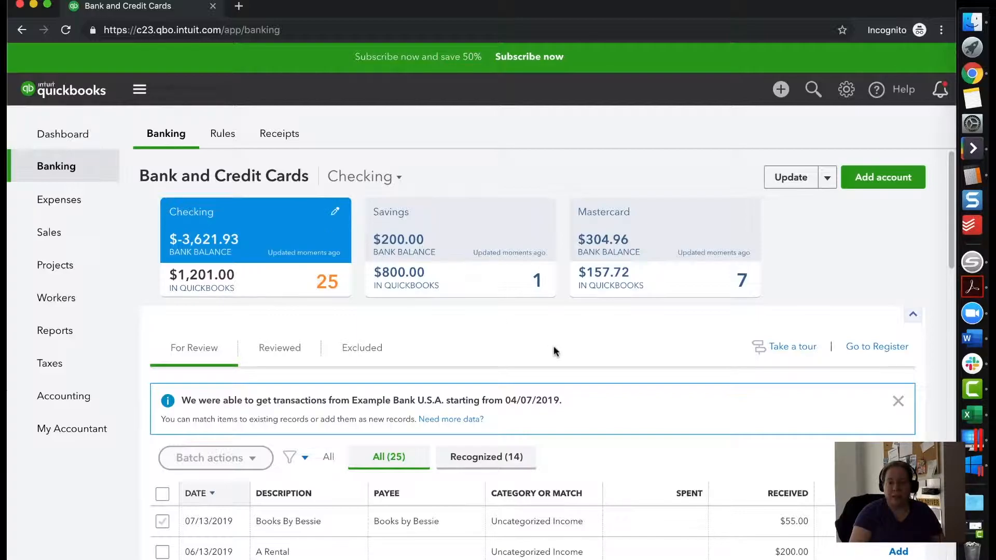
- Examine the transactions awaiting review in the Checking, Savings and Mastercard accounts
scroll(332, 366, down, 1)
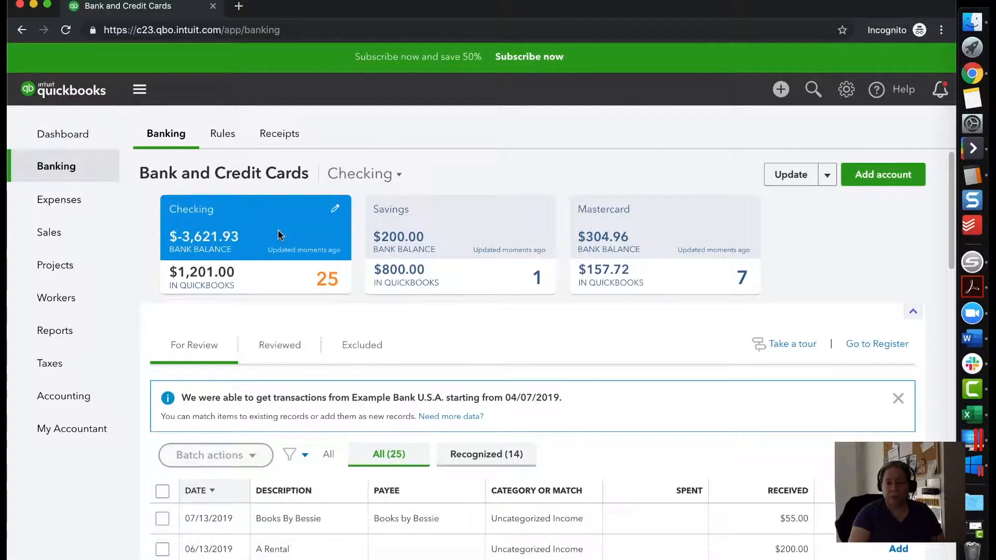
scroll(449, 419, down, 1)
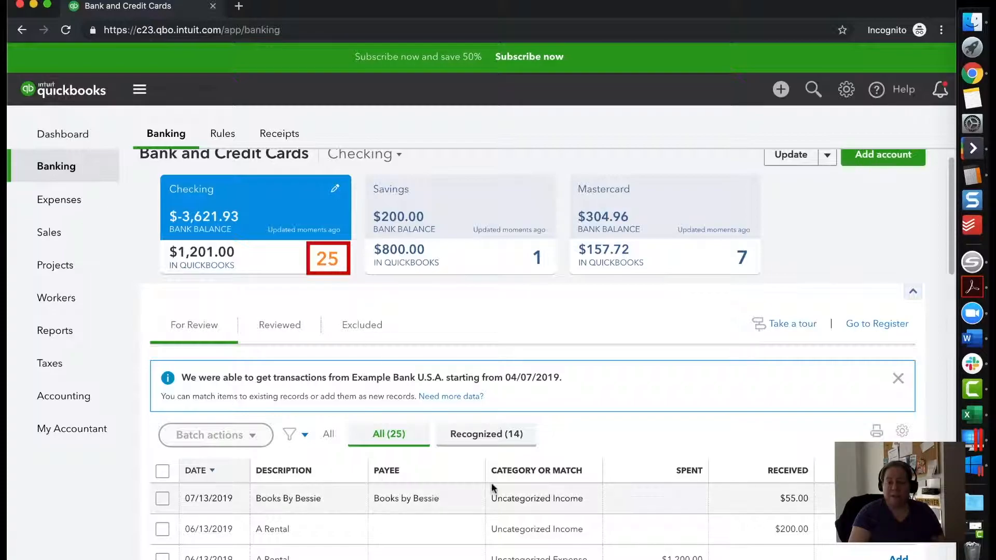
scroll(491, 485, down, 3)
scroll(490, 482, up, 4)
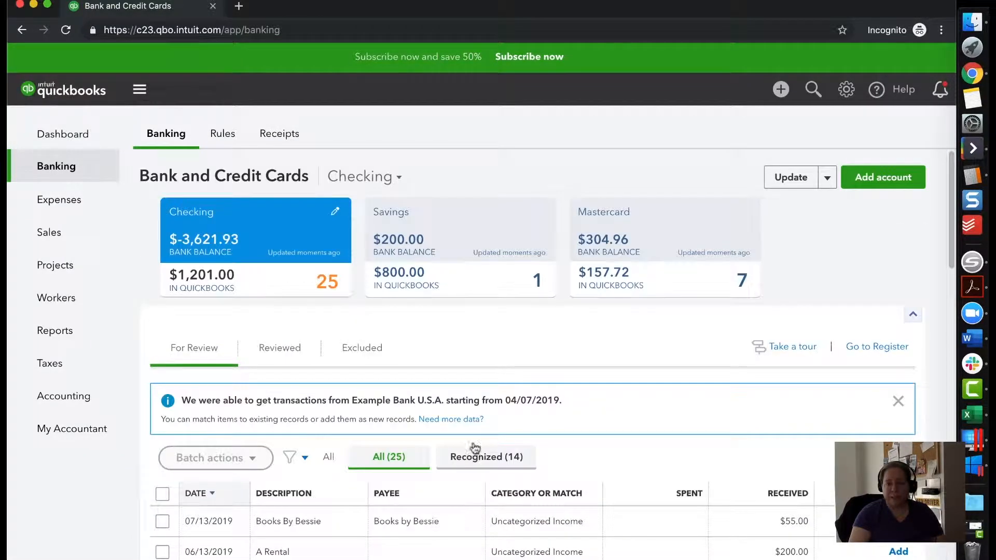
click(440, 231)
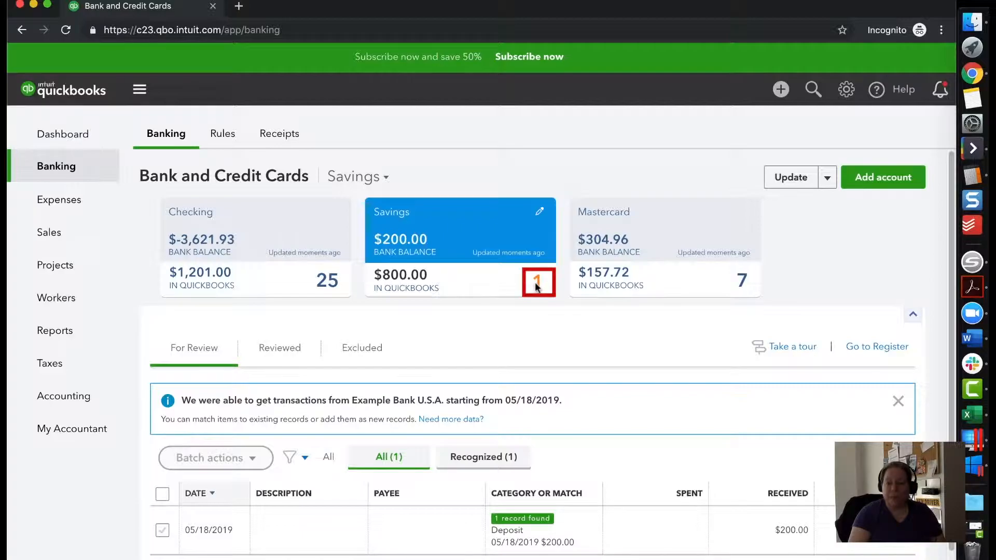
click(635, 264)
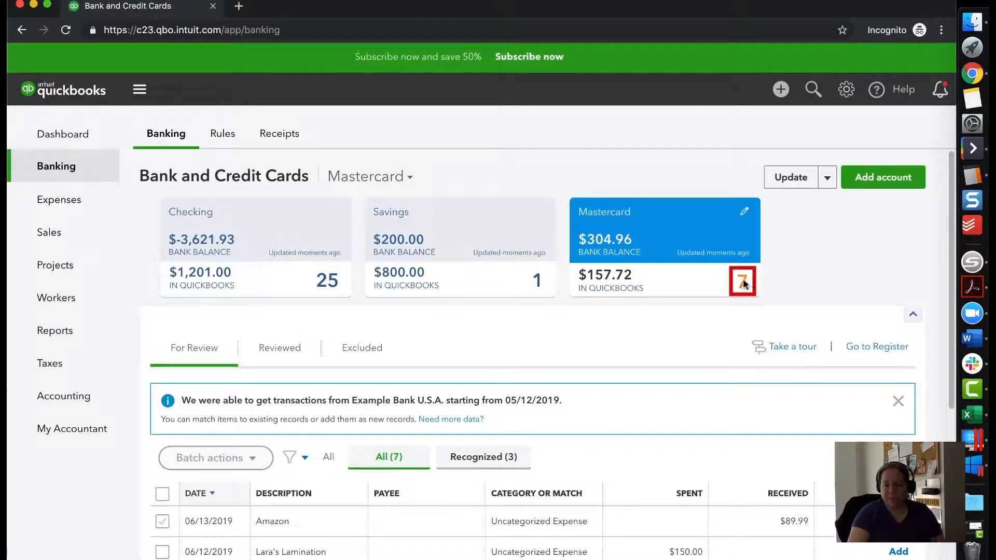
scroll(649, 477, down, 2)
scroll(648, 481, up, 2)
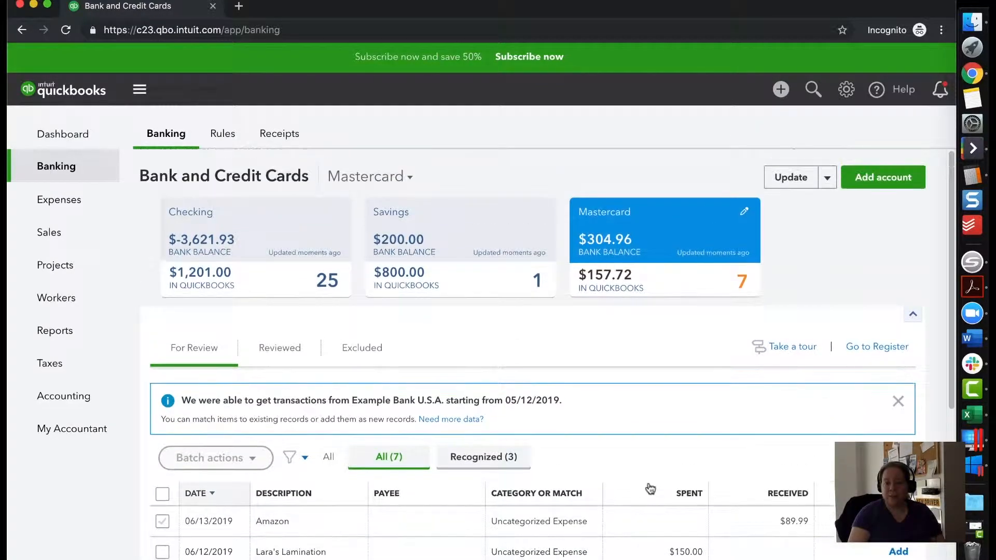
- View the reviewed and the excluded transactions of the Mastercard account
scroll(558, 371, down, 1)
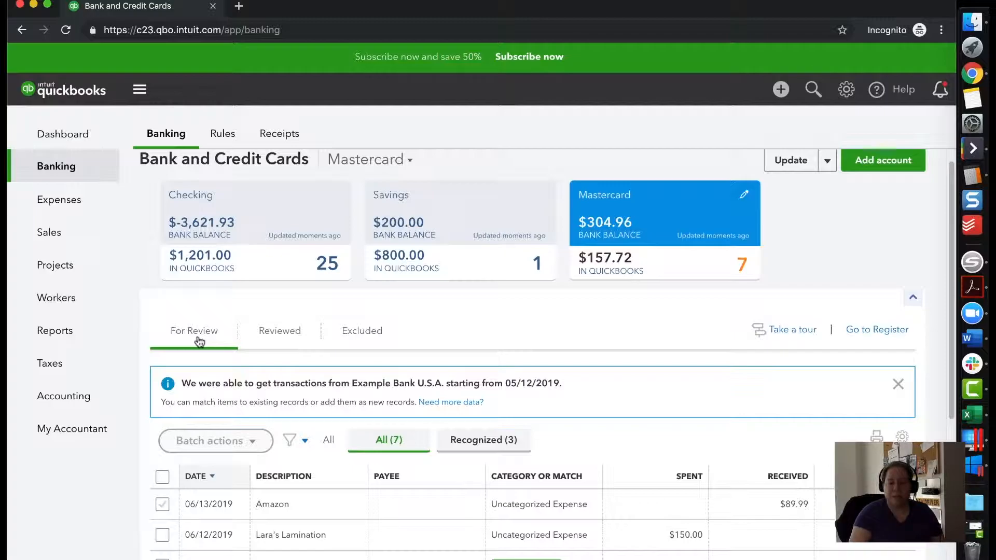
click(278, 336)
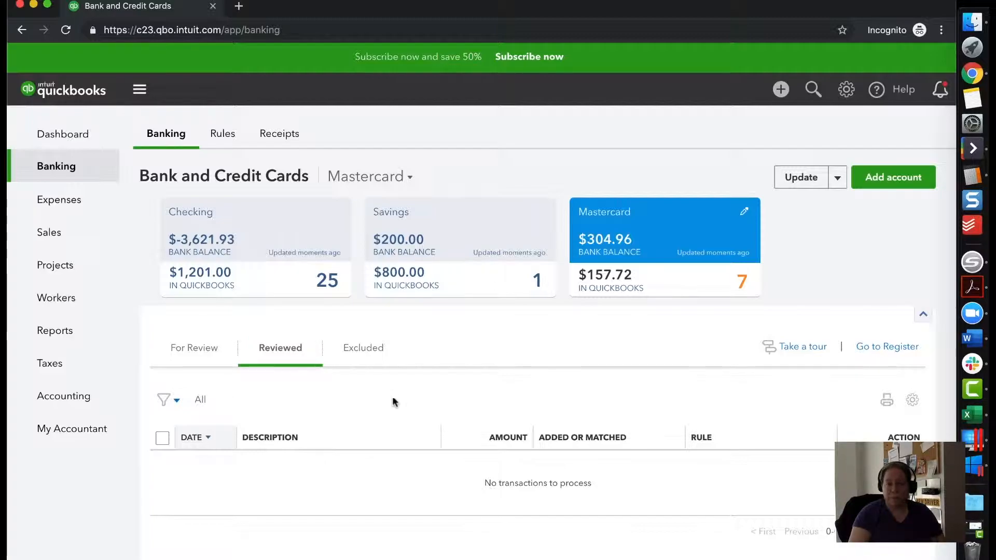
click(374, 361)
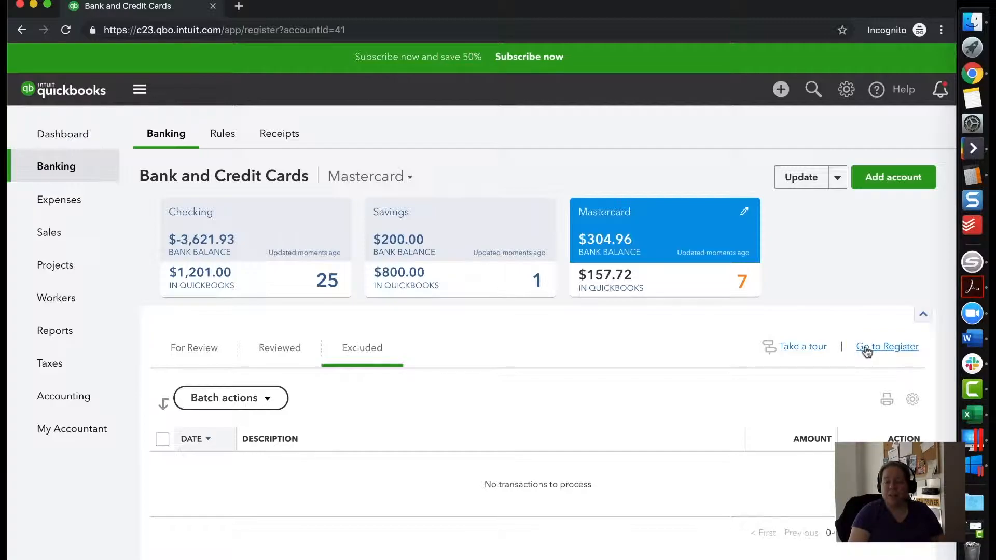
- View the Mastercard register, dismissing its introductory tour, and return to the bank feeds
click(866, 351)
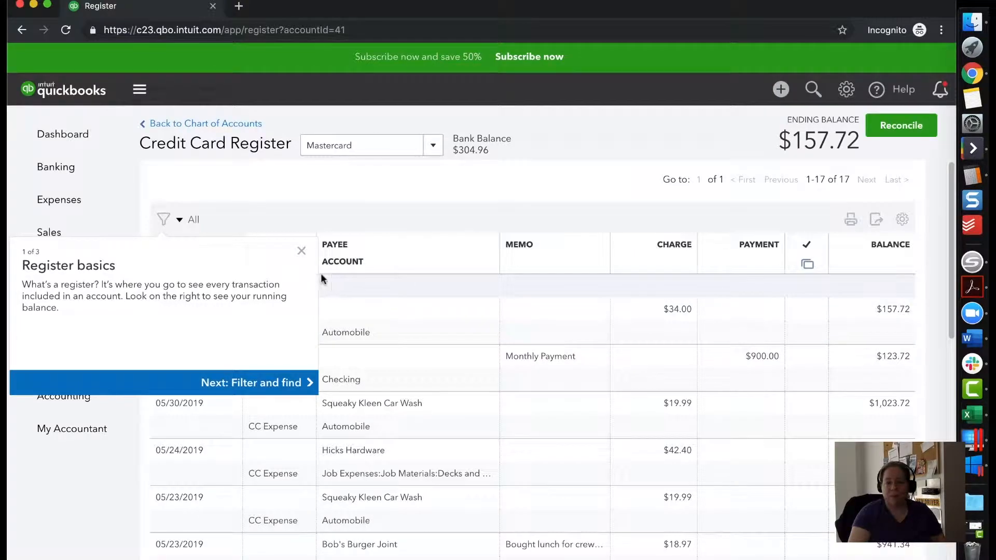
click(301, 251)
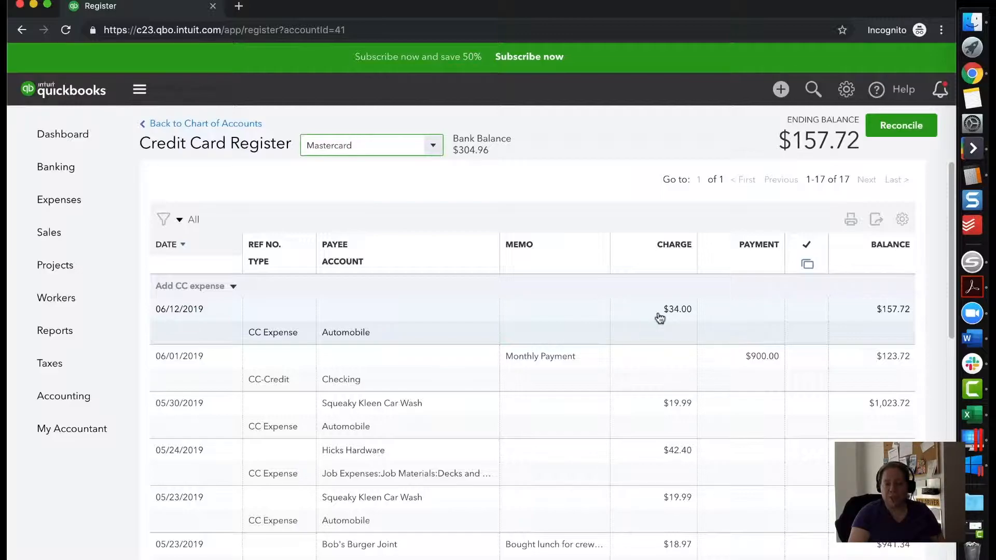
drag(307, 145, 344, 145)
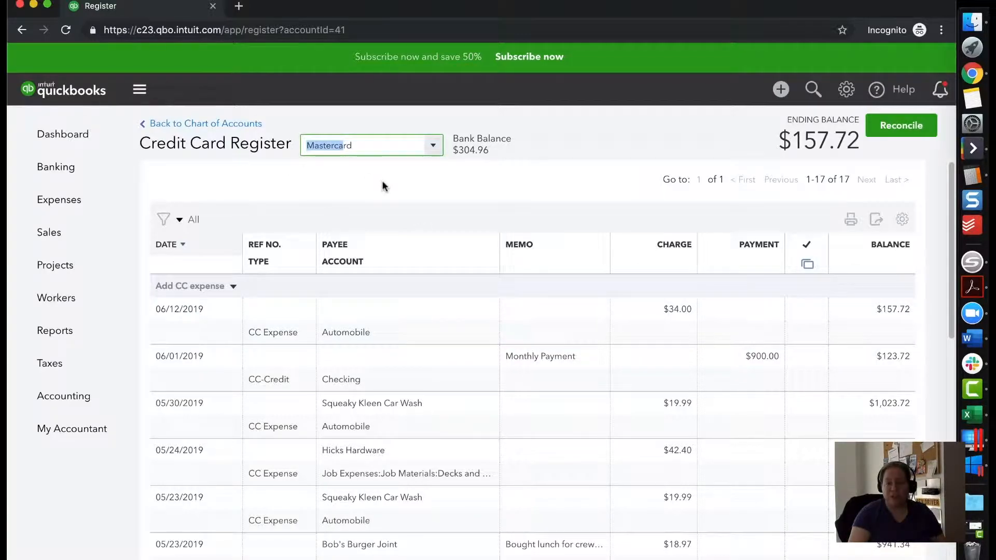
click(74, 180)
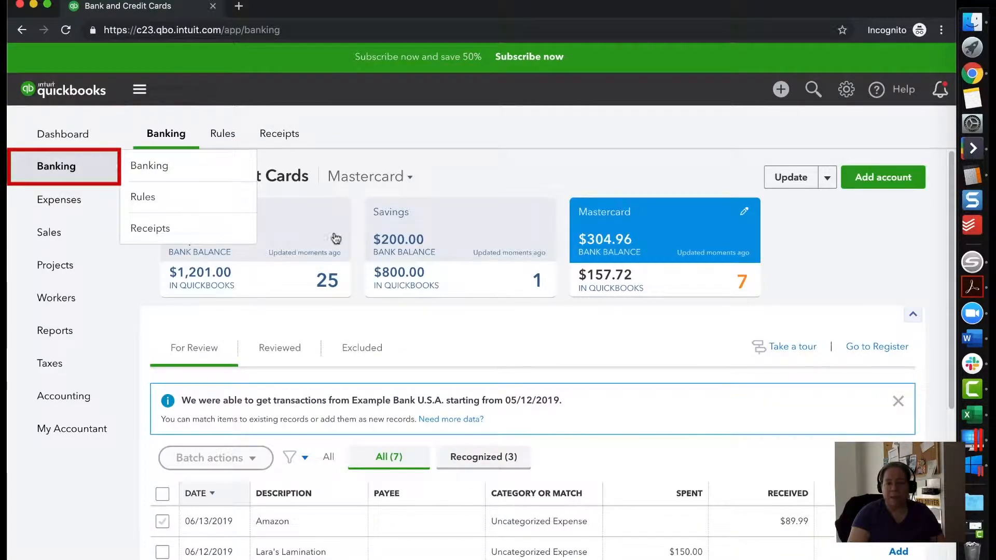
- Filter the Mastercard feed to recognized transactions and match the 05/23/2019 Bob's Burger Joint expense of $18.97
scroll(379, 410, down, 2)
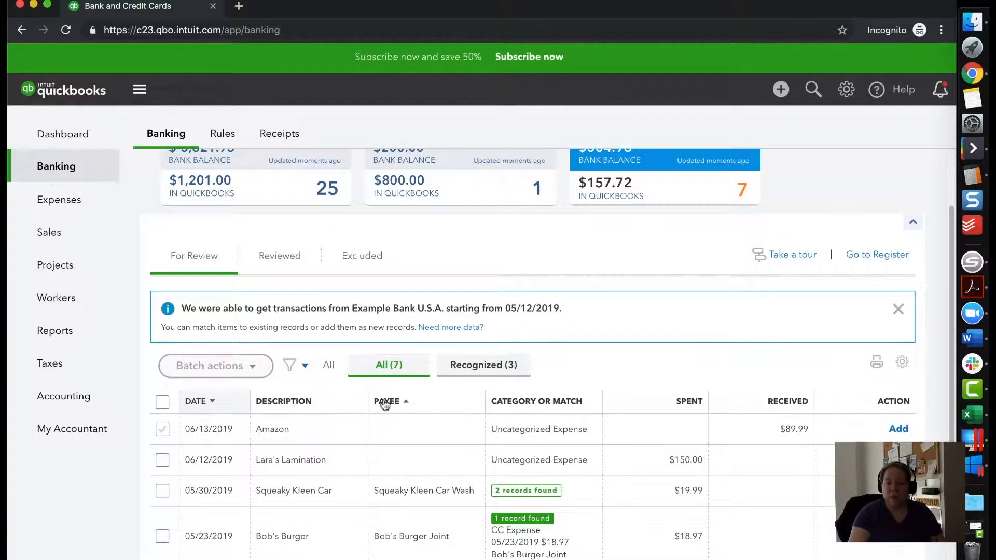
click(497, 368)
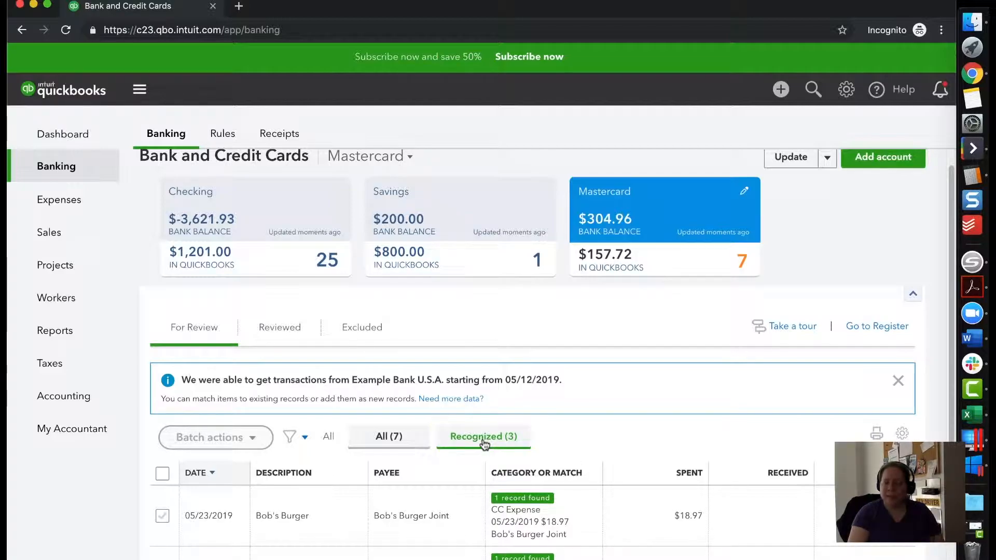
scroll(484, 444, down, 1)
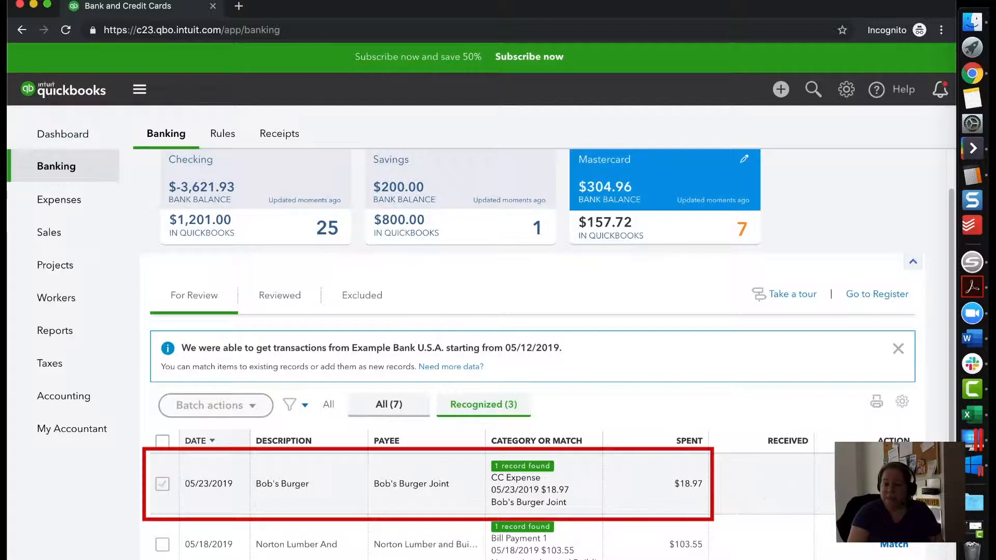
click(894, 484)
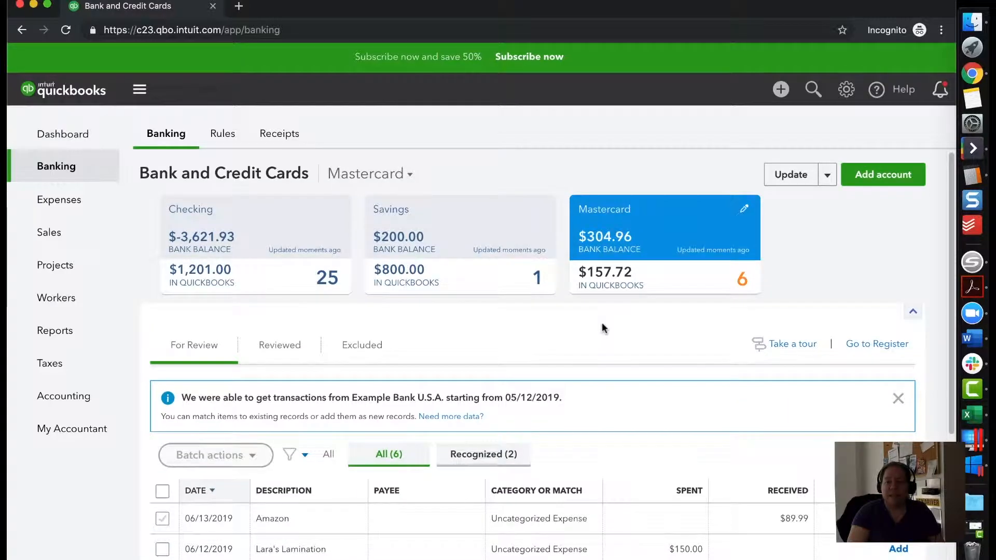
- Accept the recognized Mastercard transactions for Norton Lumber and Tania's Nursery together as a batch
scroll(601, 328, down, 3)
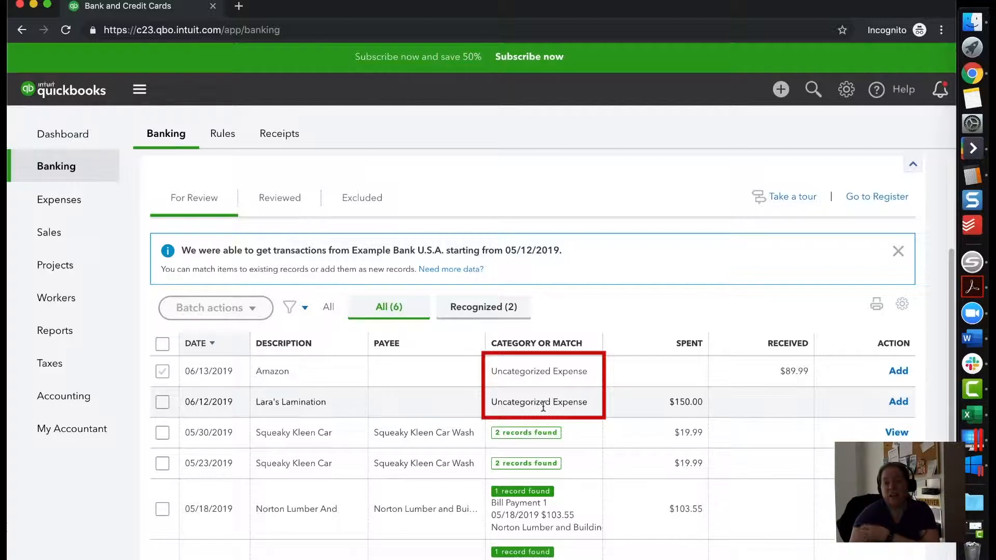
scroll(540, 405, up, 3)
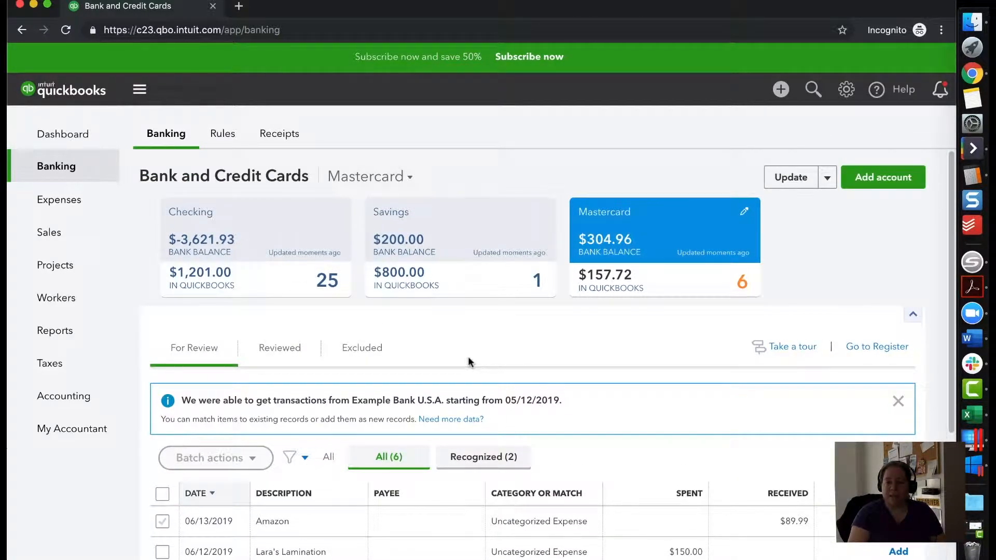
scroll(463, 346, down, 1)
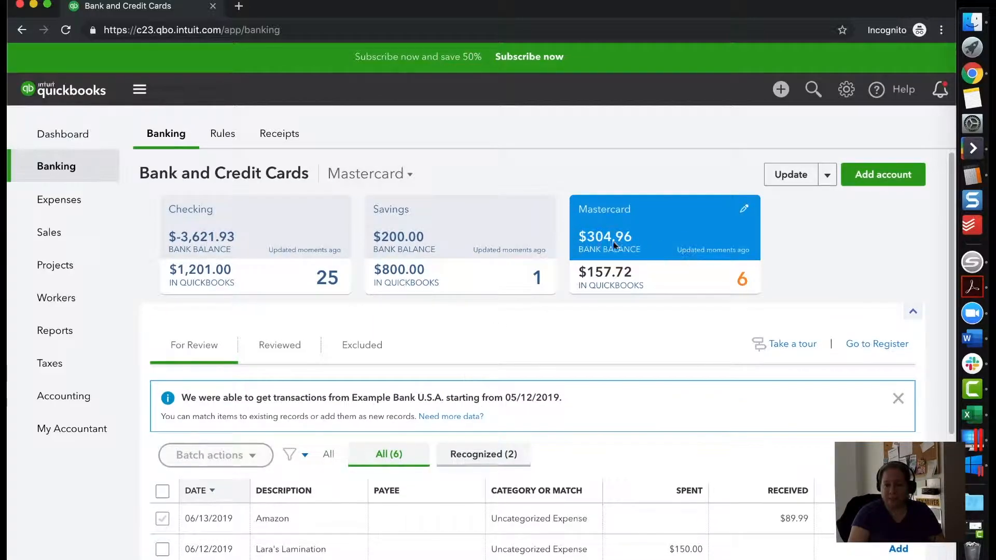
scroll(389, 363, down, 1)
click(493, 428)
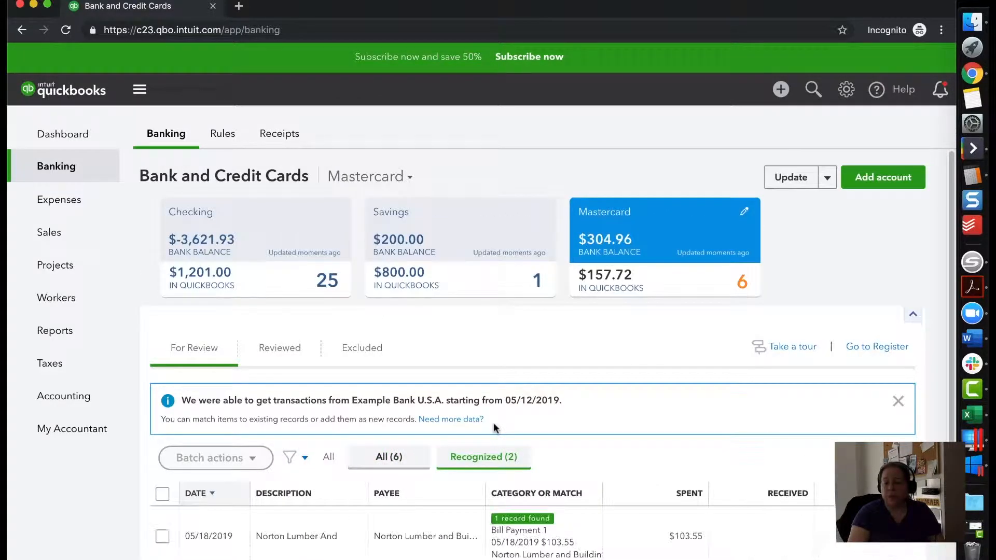
scroll(493, 422, down, 3)
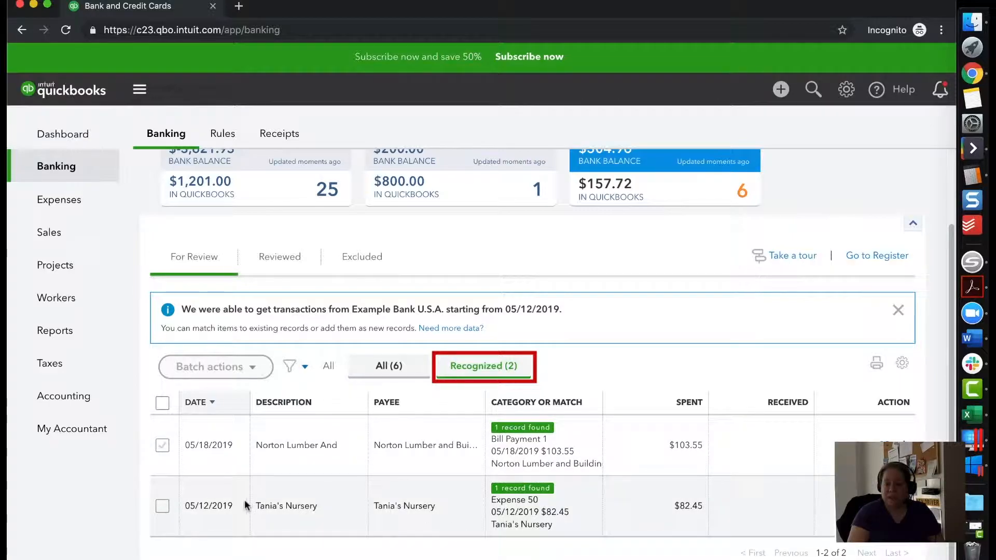
click(162, 402)
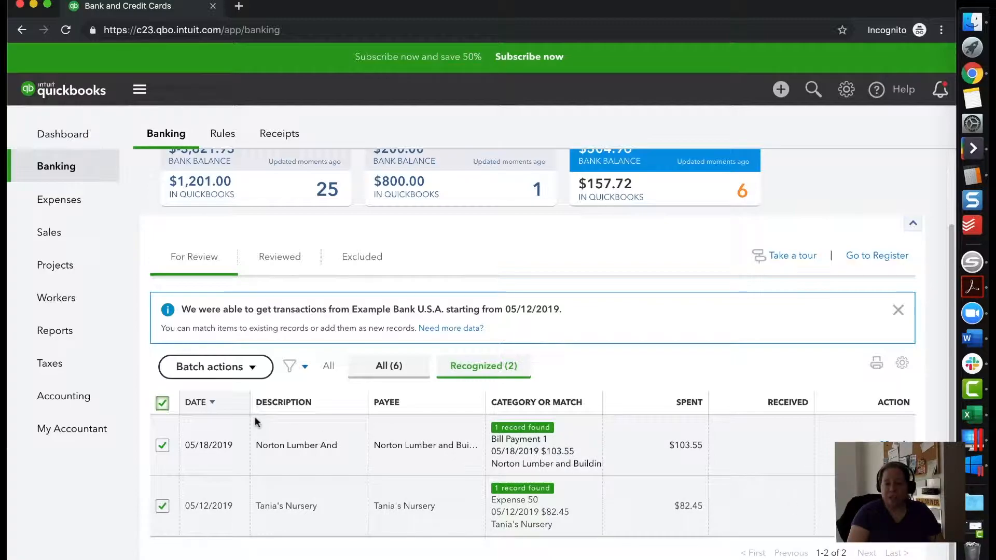
click(245, 373)
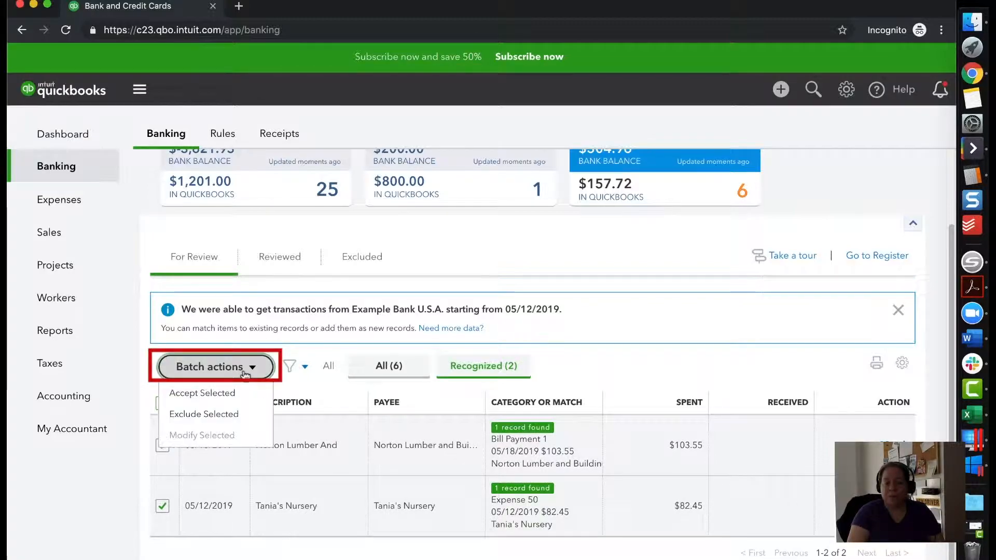
click(207, 394)
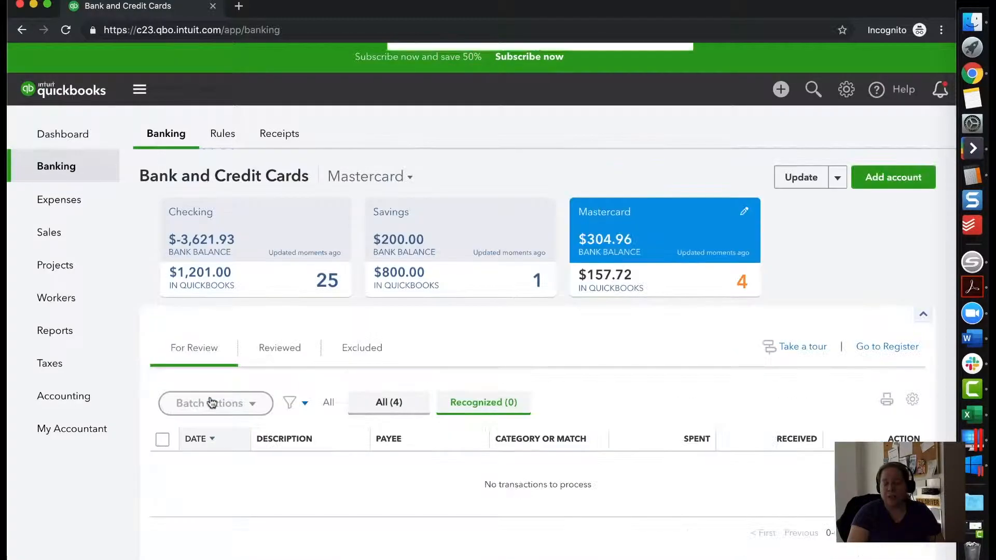
- Show all remaining Mastercard transactions and expand the 06/12/2019 Lara's Lamination entry to view its details
click(402, 410)
scroll(462, 453, down, 1)
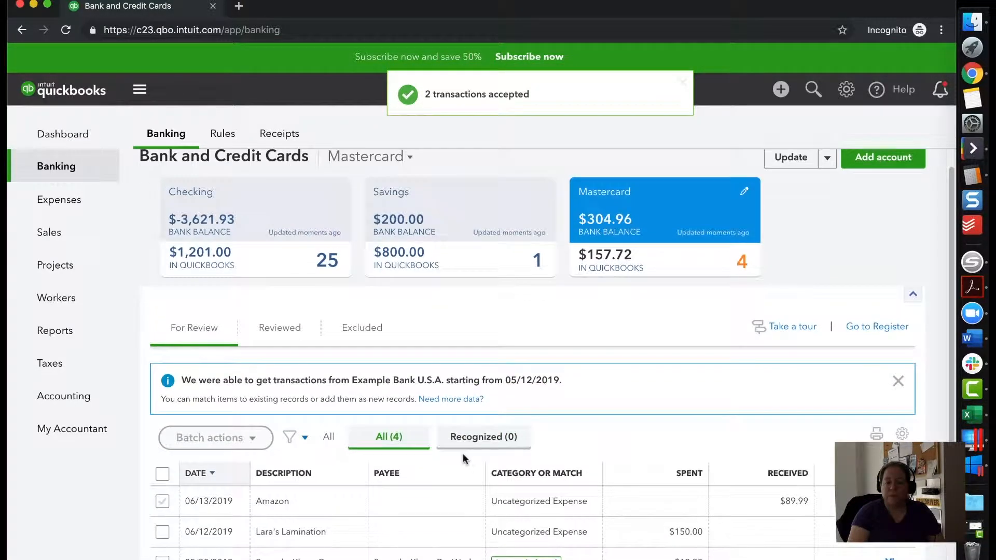
scroll(463, 453, down, 2)
click(381, 475)
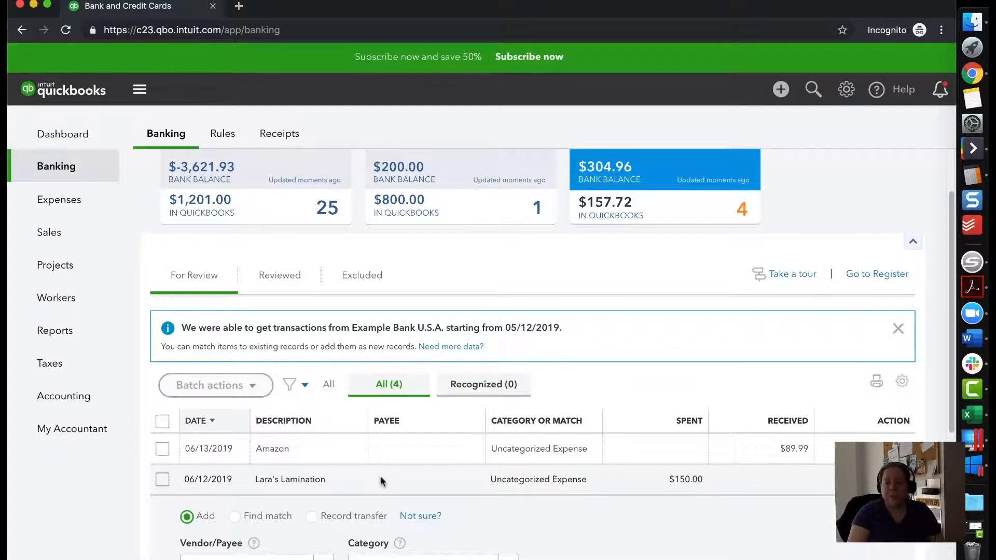
scroll(381, 475, down, 2)
scroll(381, 467, up, 5)
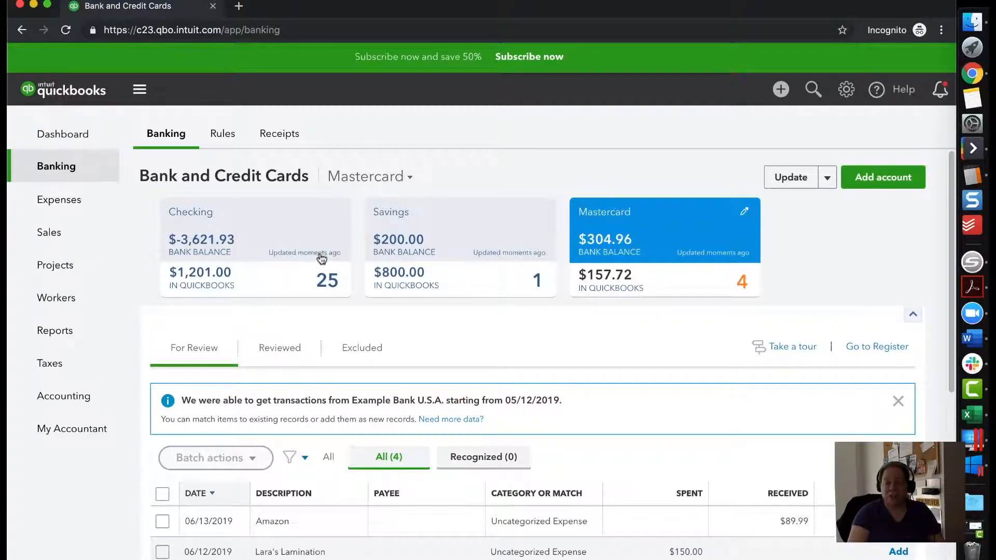
- Switch to the Checking account and list only its recognized transactions
click(451, 257)
click(292, 257)
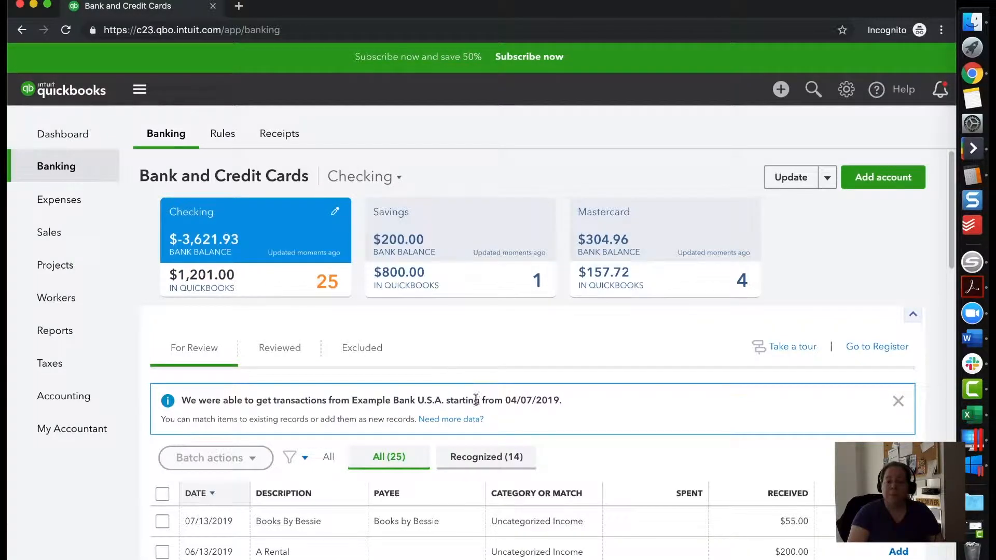
click(492, 457)
scroll(499, 461, down, 2)
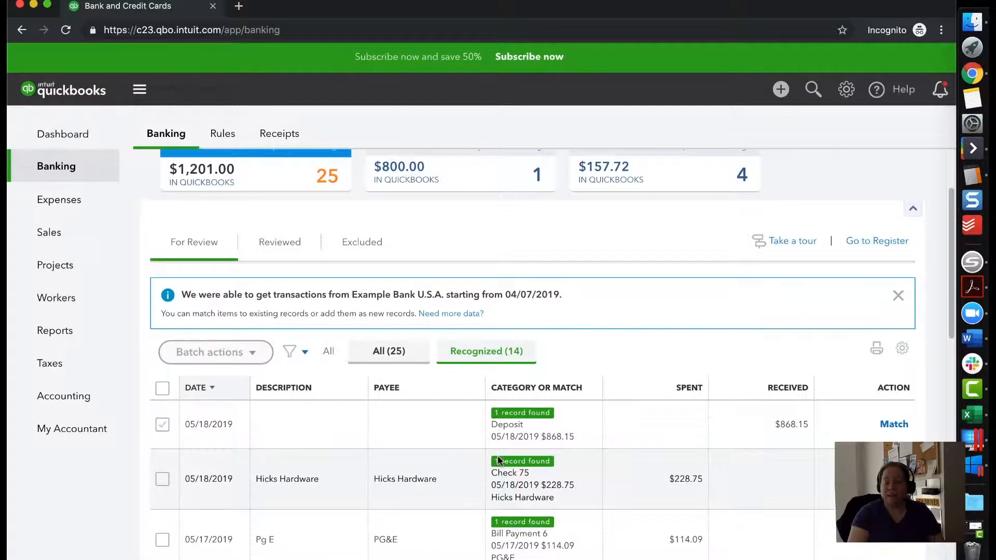
- Look through the recognized Checking transactions, and list all Checking transactions awaiting review
scroll(475, 432, up, 2)
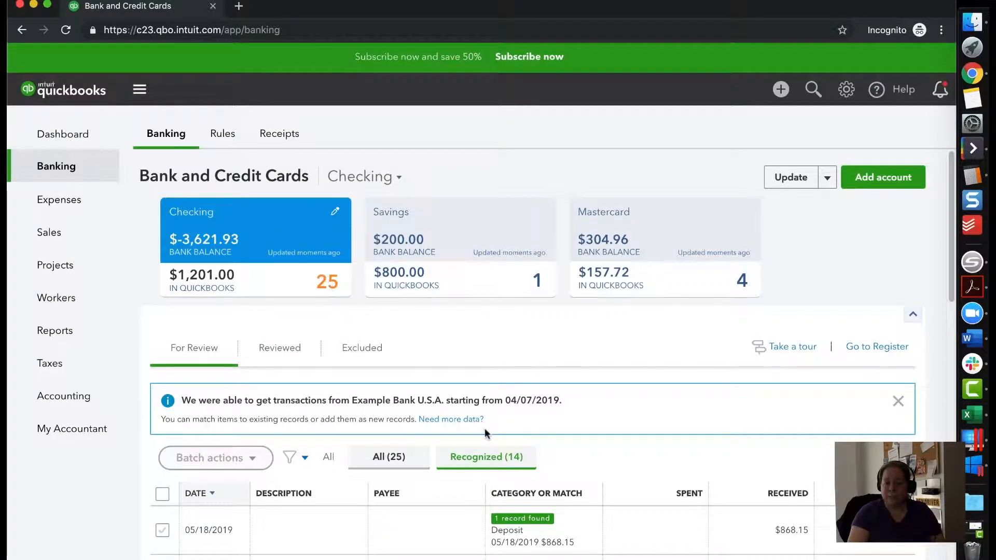
scroll(502, 463, down, 10)
scroll(502, 463, down, 3)
scroll(502, 463, up, 10)
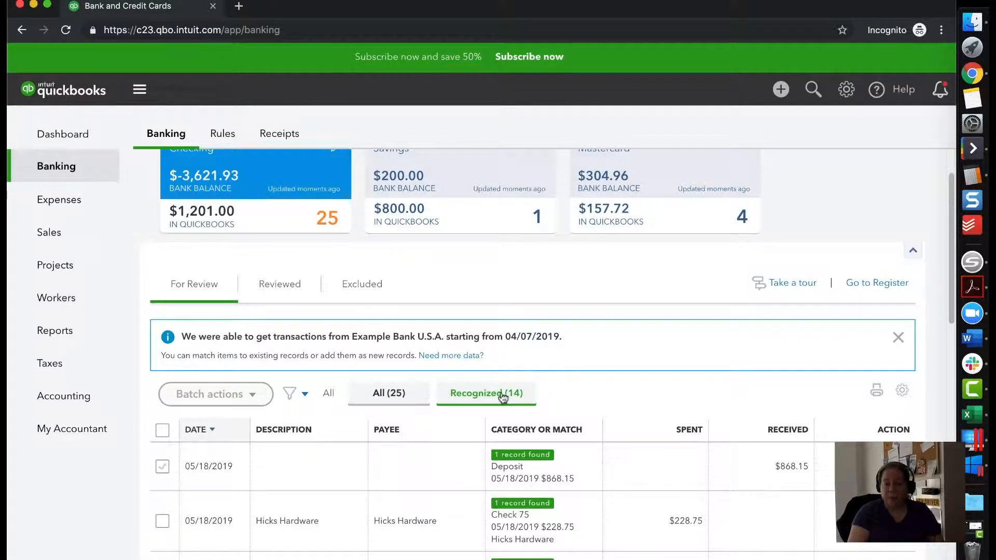
click(363, 394)
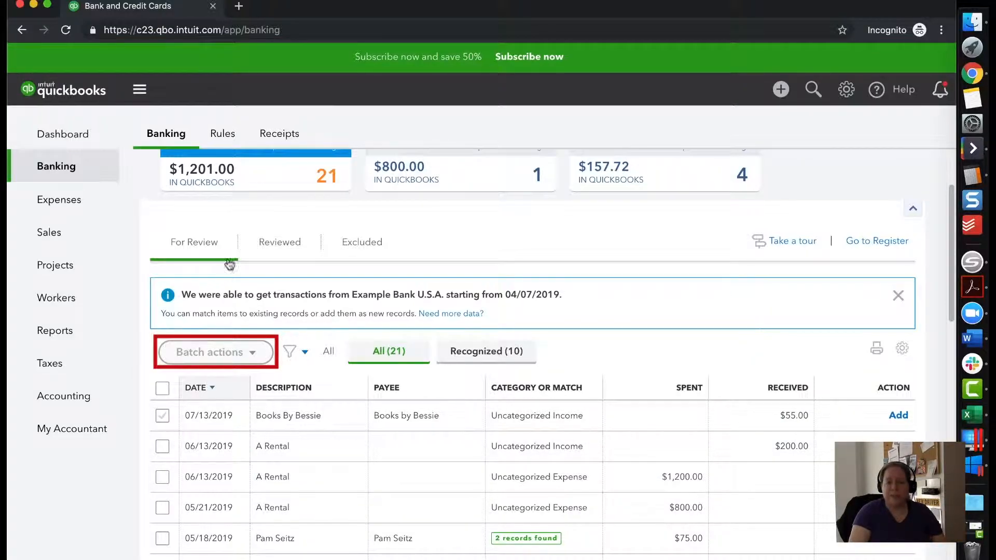
- Open the reviewed Checking transactions and undo the match of the 05/18/2019 Hicks Hardware check for $228.75
click(269, 246)
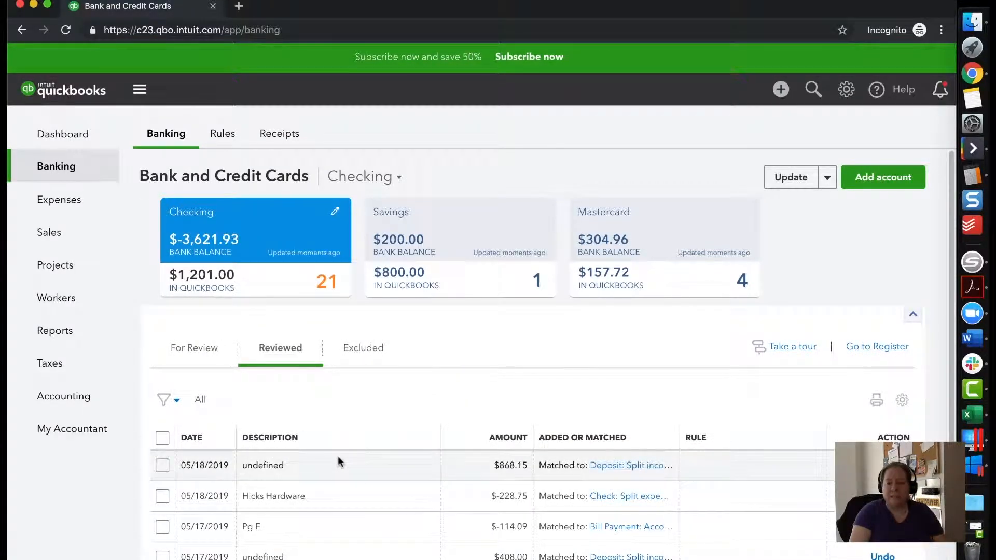
scroll(338, 514, down, 1)
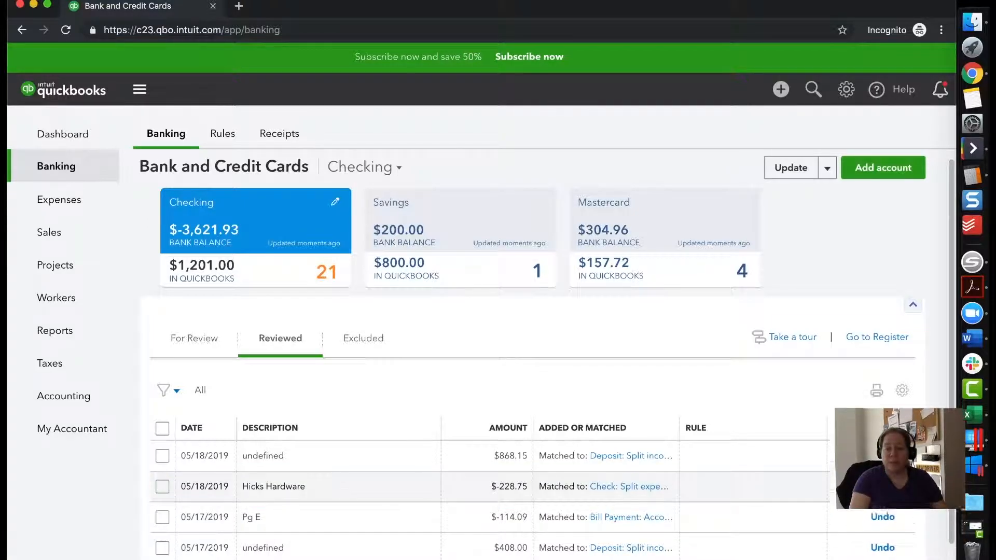
click(884, 487)
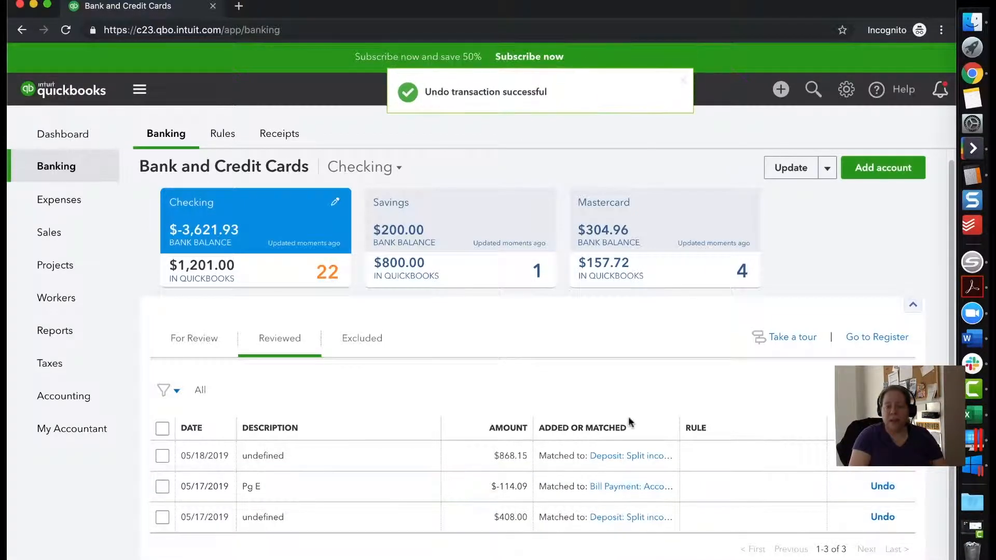
- Return to the transactions for review and add the 05/10/2019 Chin's Gas and Oil expense of $185.00 as Uncategorized Expense
click(199, 345)
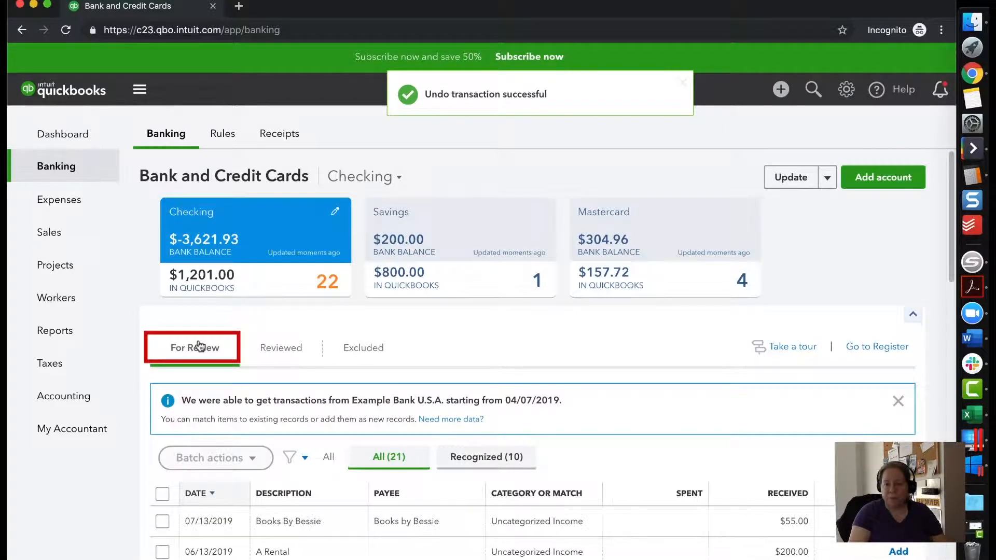
scroll(443, 452, down, 3)
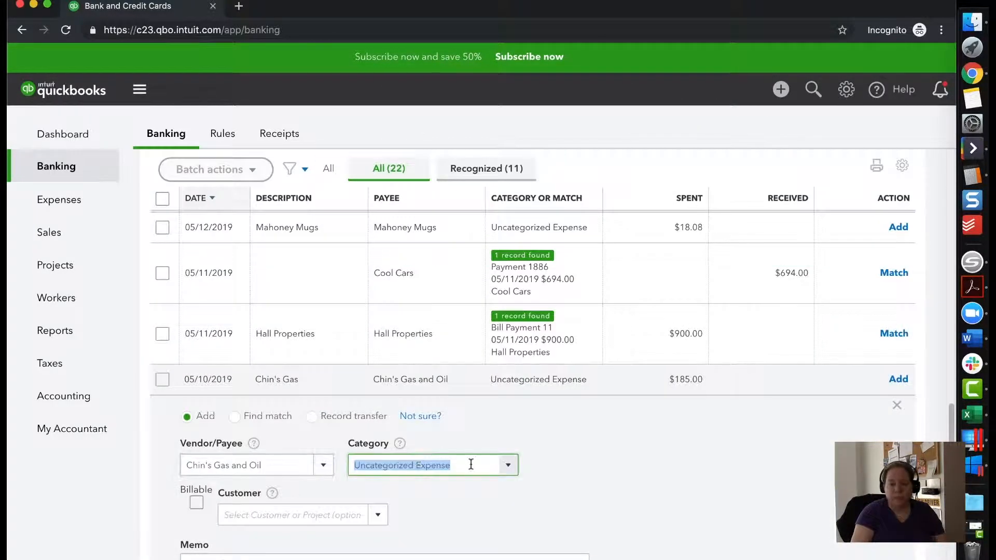
scroll(467, 460, down, 1)
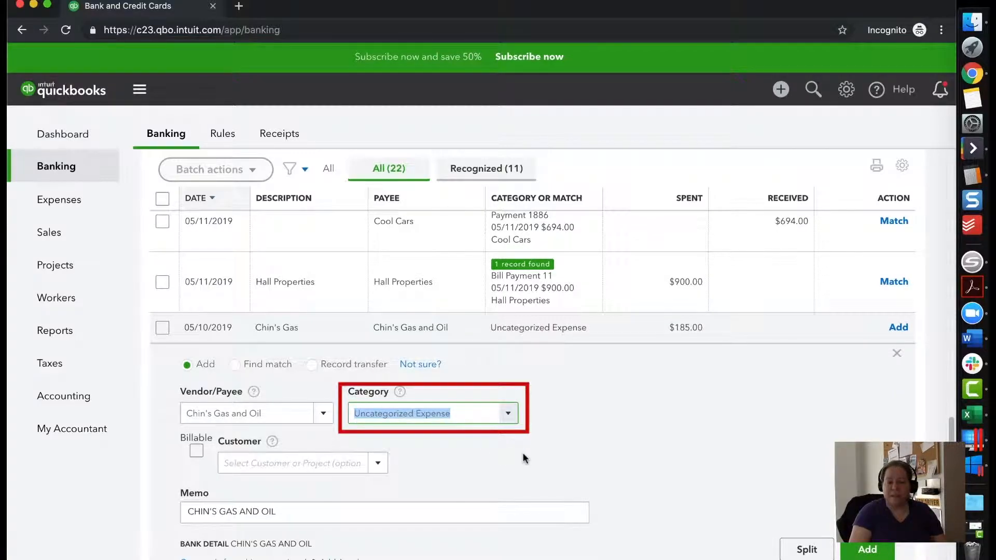
click(867, 548)
scroll(300, 395, up, 5)
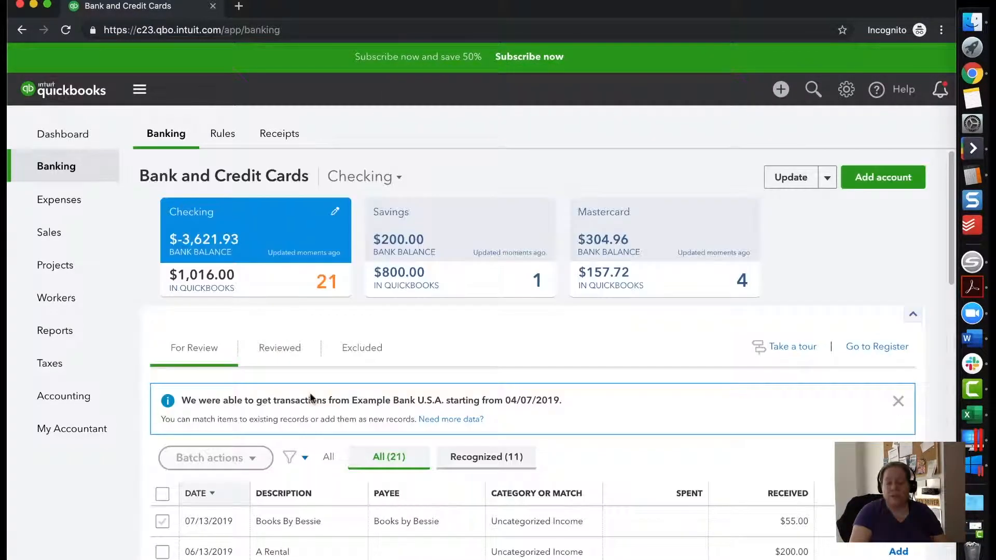
- Open the added Chin's Gas expense from the reviewed transactions, change its category to Utilities:Gas and Electric, and save it
click(284, 356)
scroll(416, 462, down, 1)
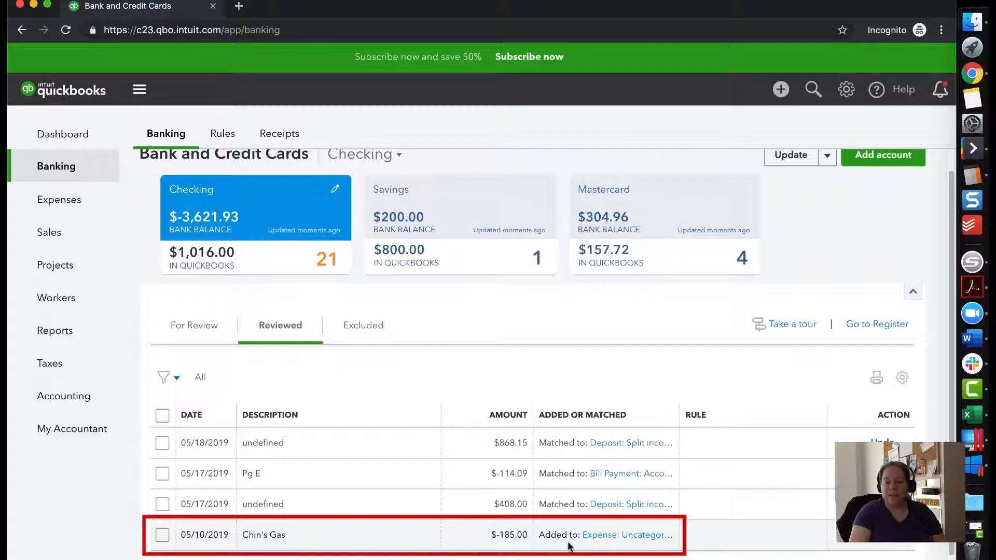
click(608, 536)
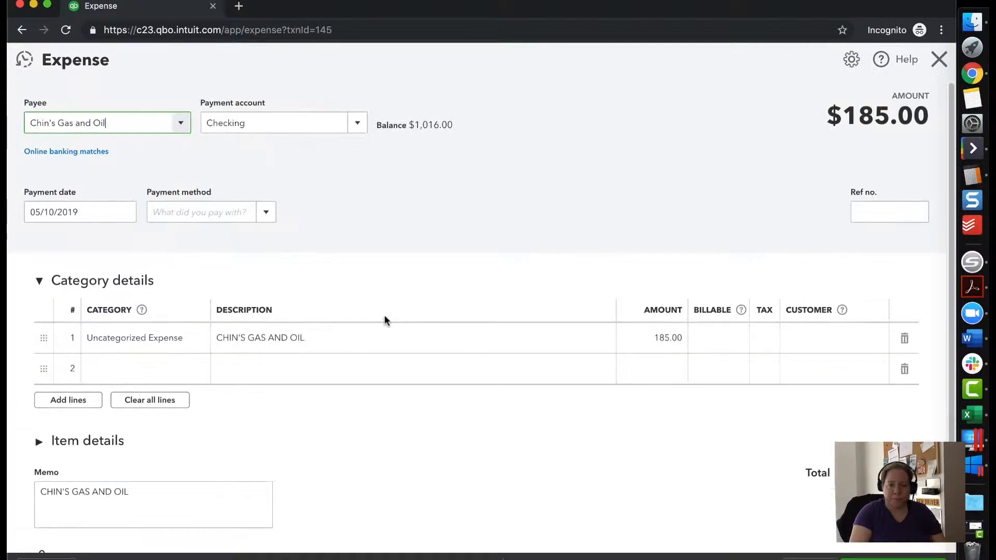
click(161, 345)
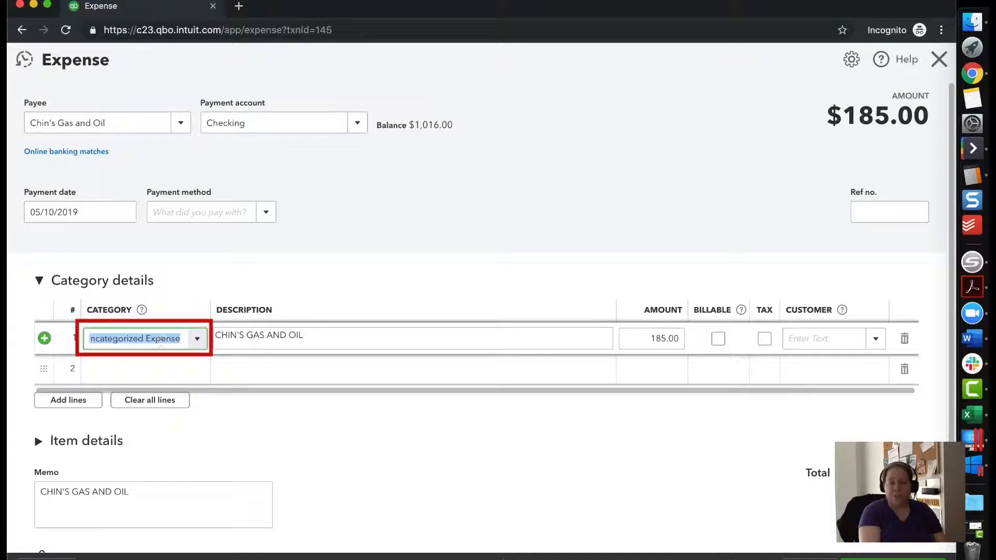
text(gas)
click(189, 388)
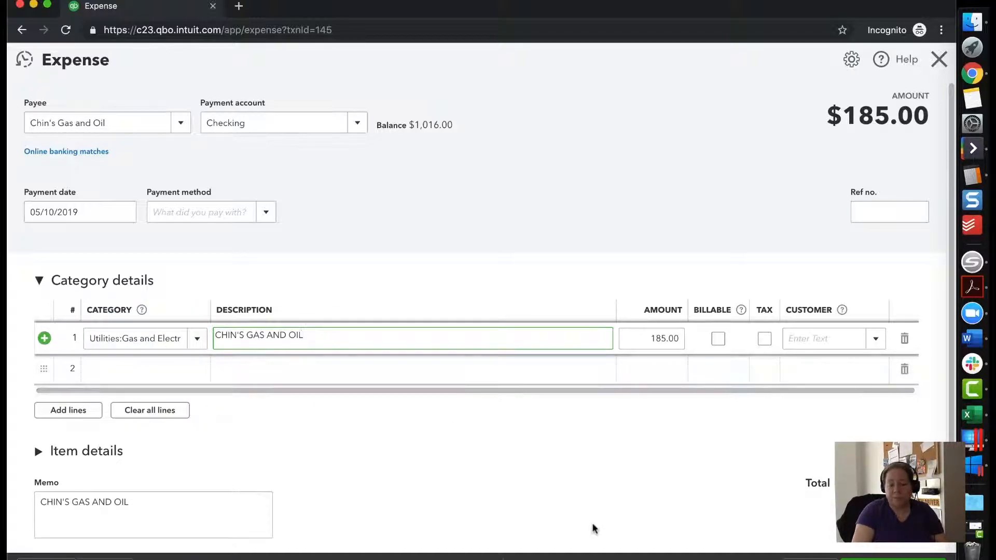
click(886, 559)
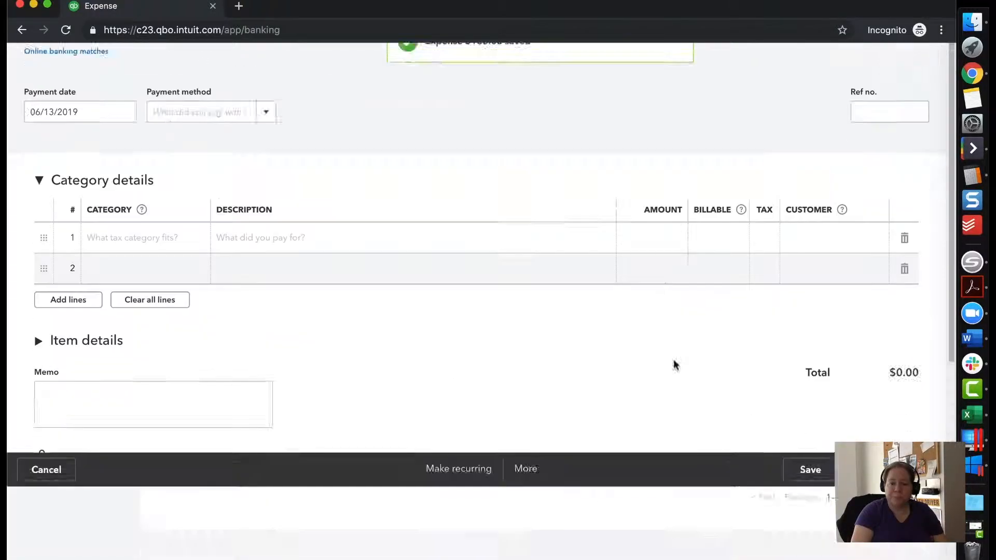